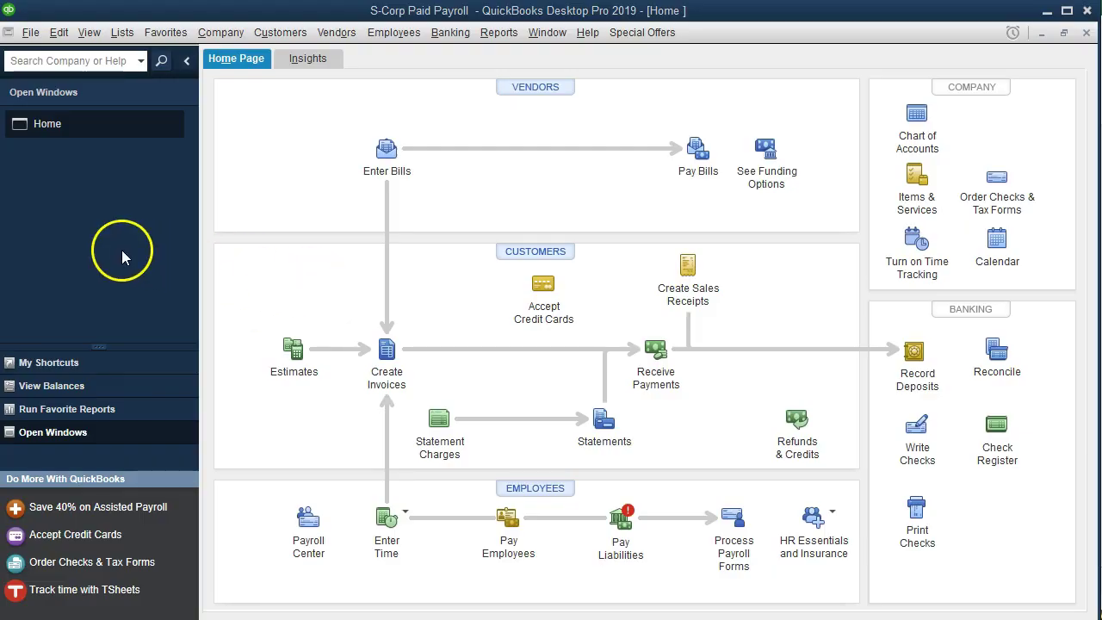
Open the Payroll Item List from the Lists menu
click(90, 32)
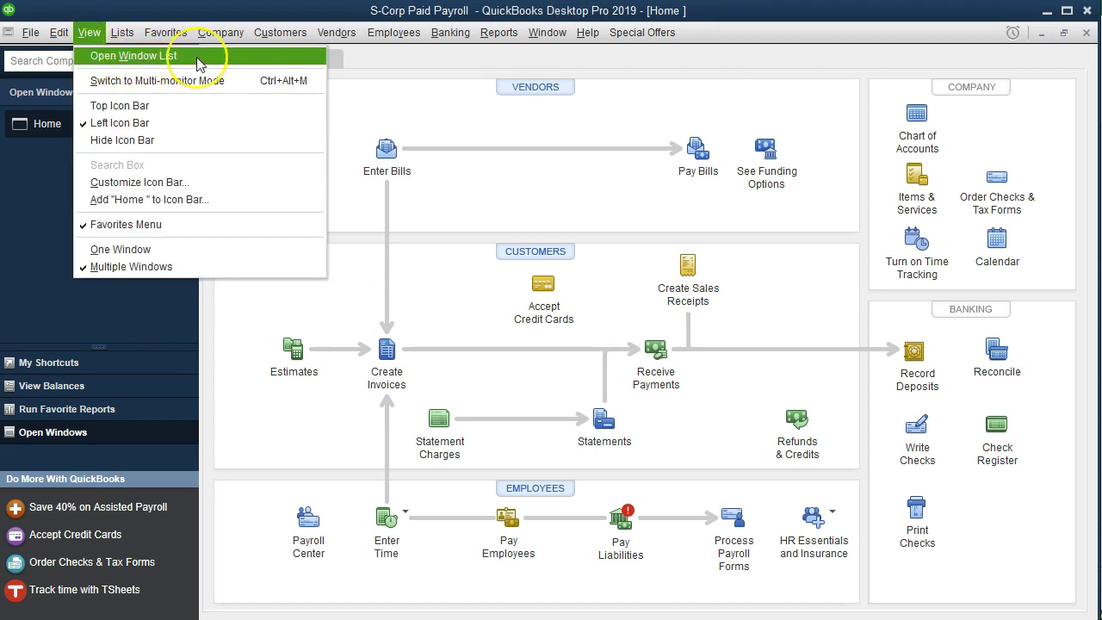
click(33, 190)
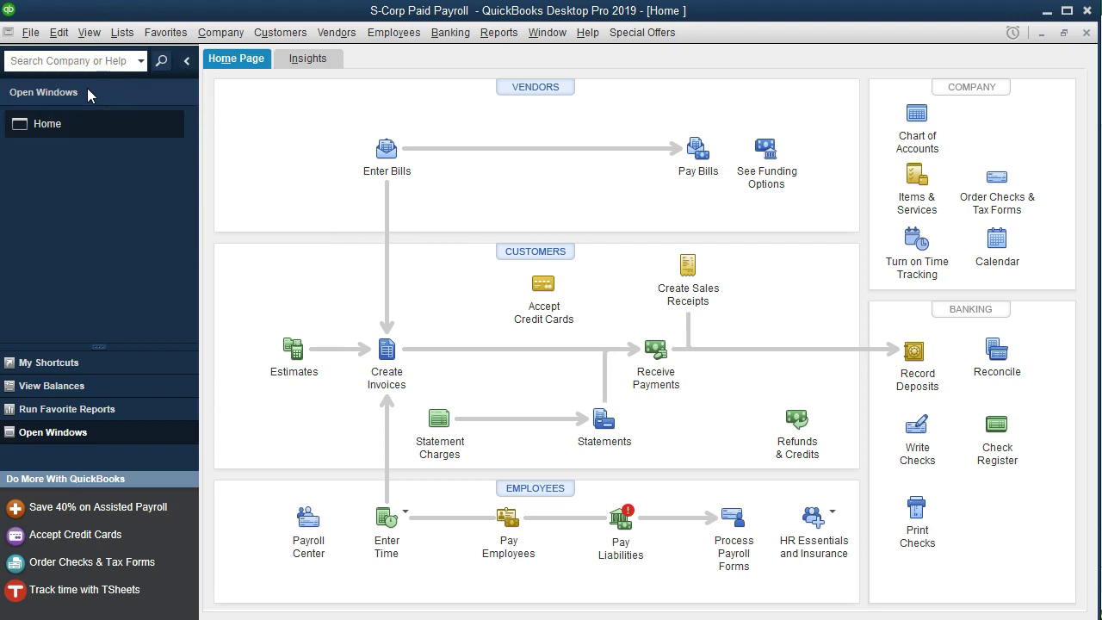
click(121, 35)
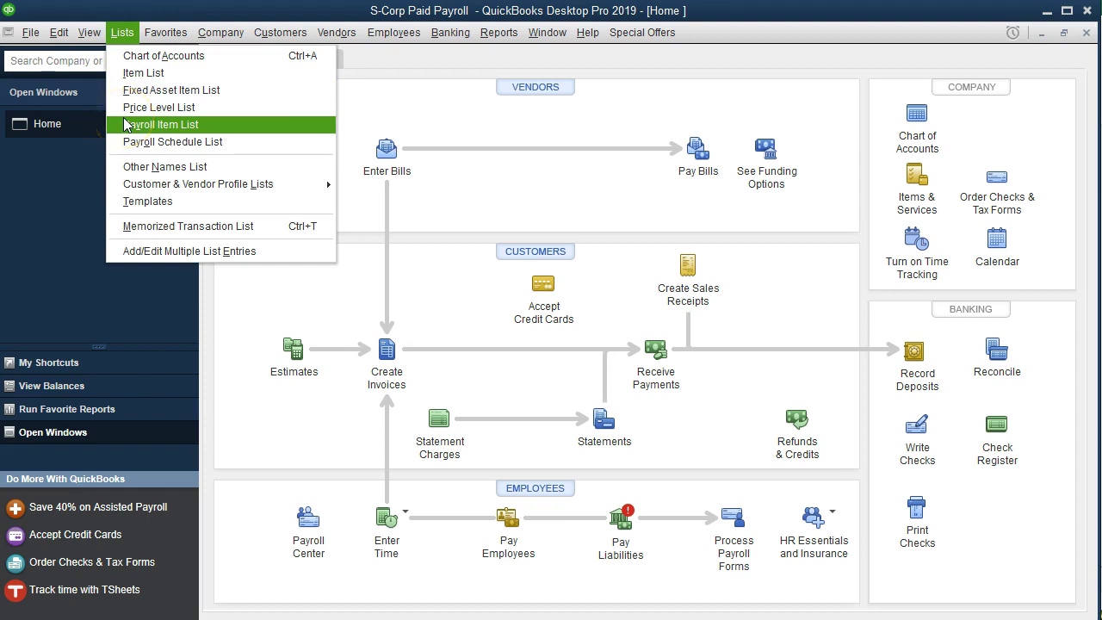
click(236, 124)
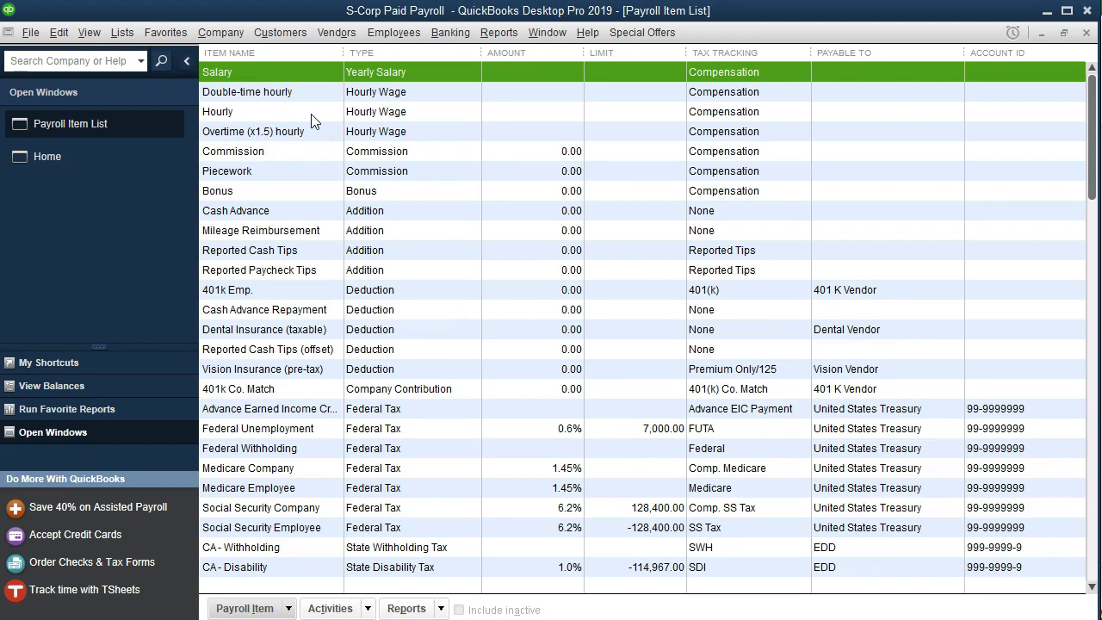
click(395, 37)
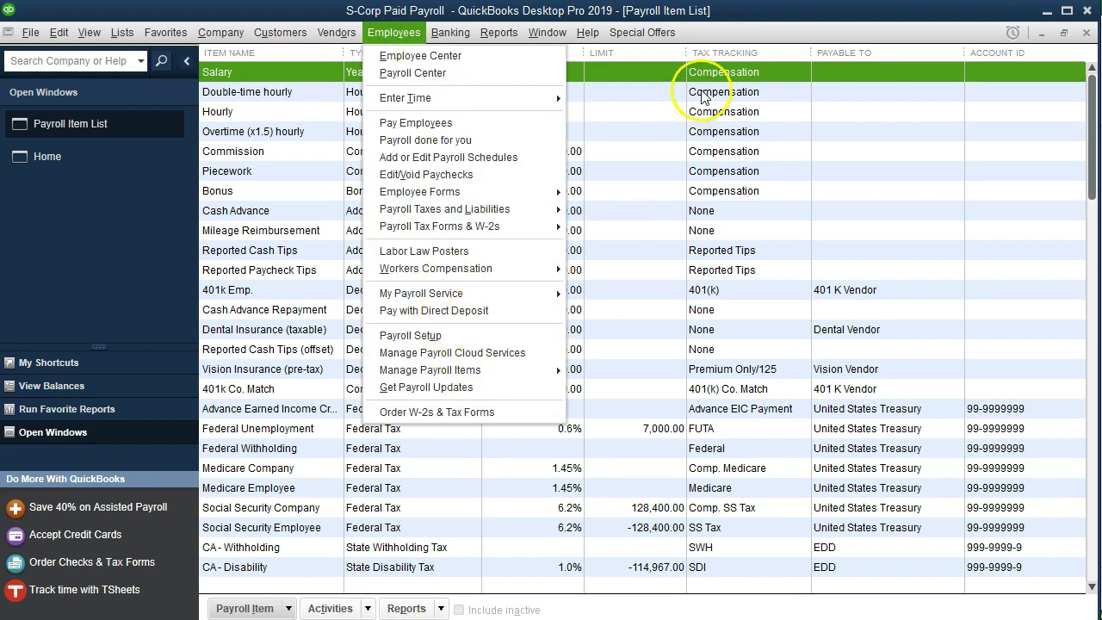
click(722, 34)
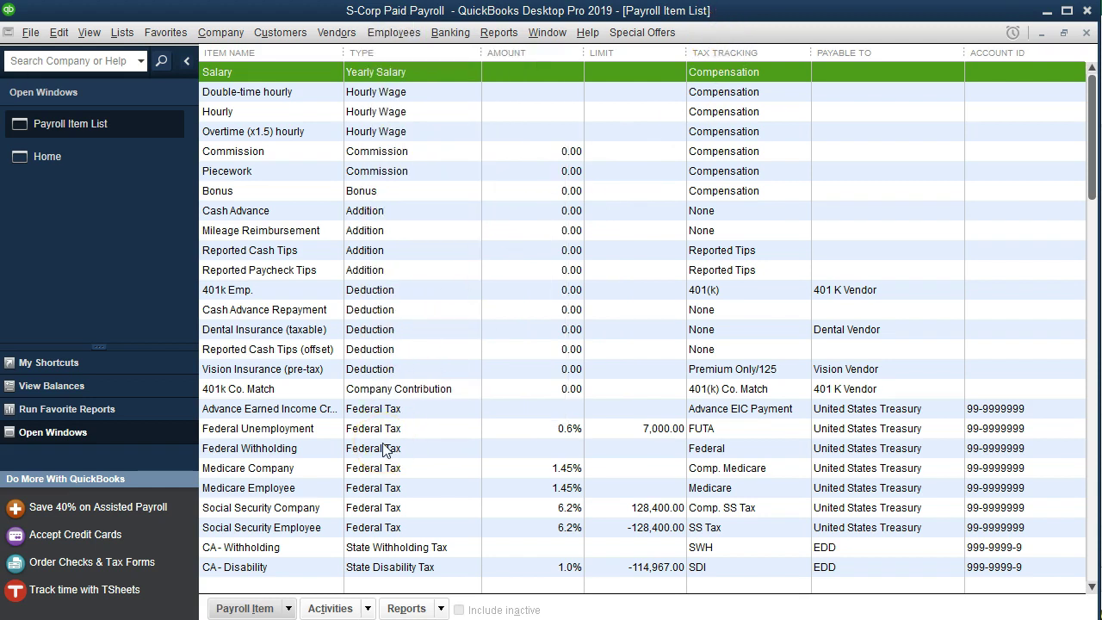
Start a new Insurance Benefits payroll item using EZ Setup
click(291, 608)
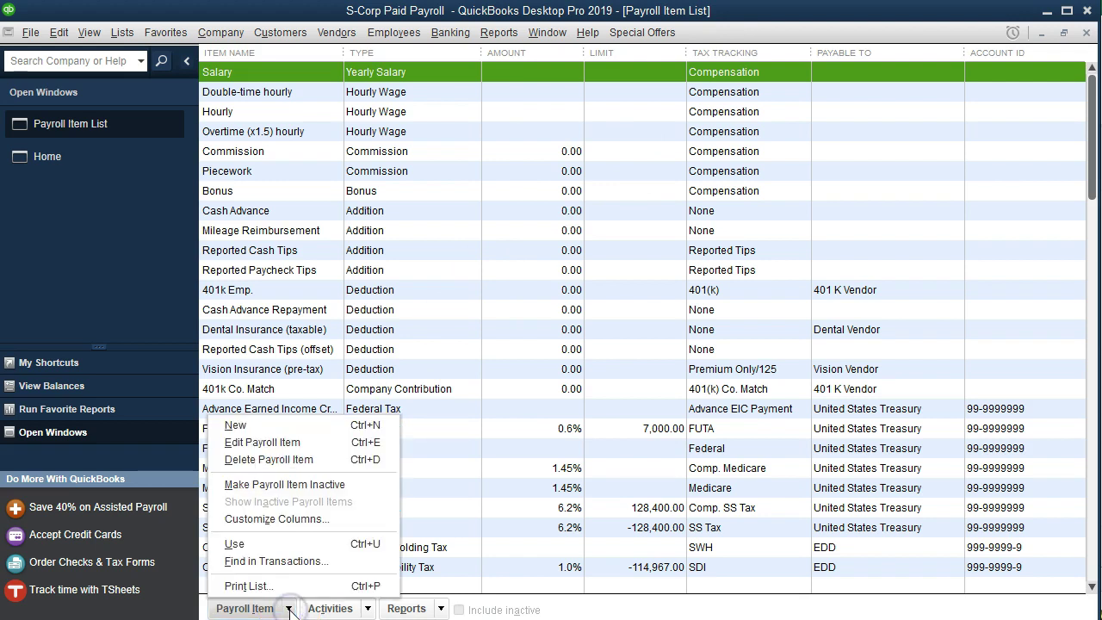
click(249, 425)
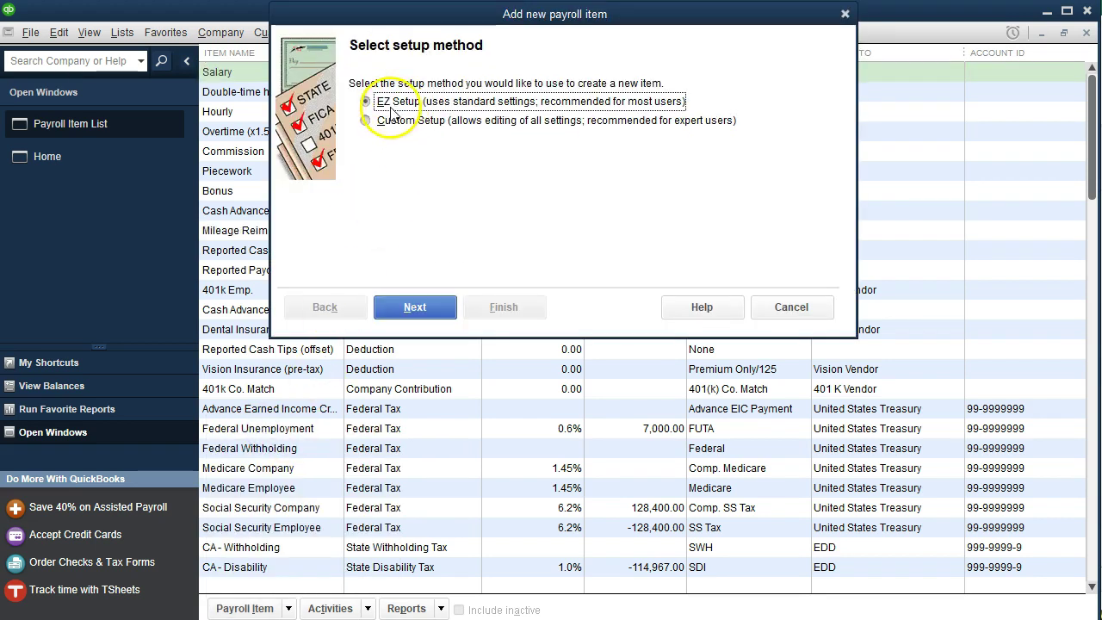
click(426, 310)
click(401, 120)
click(437, 310)
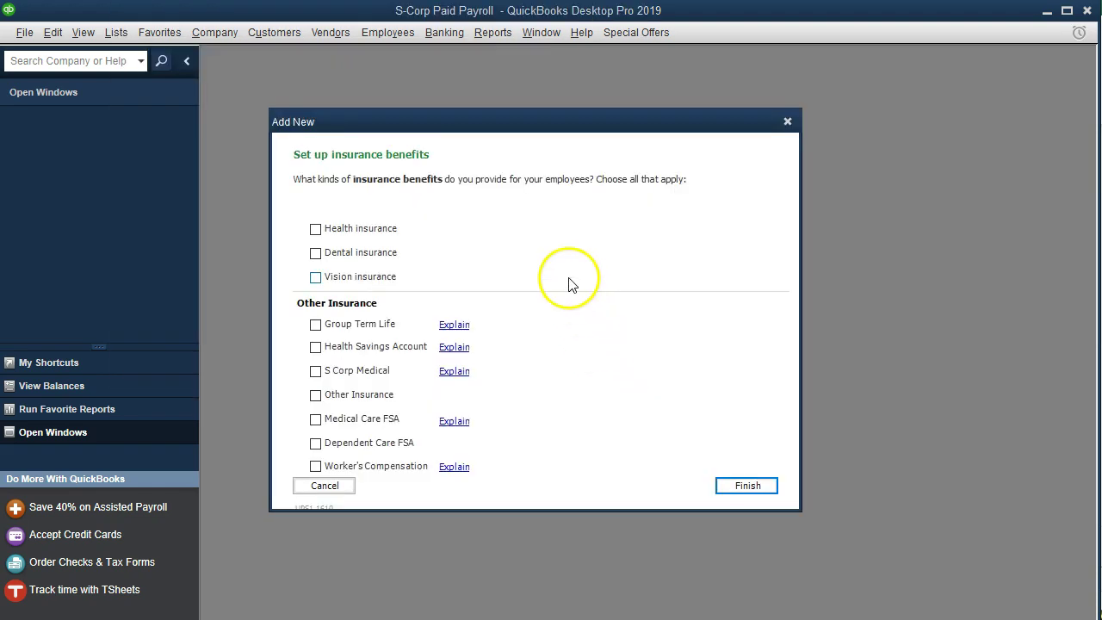
Select Health insurance as the only benefit to set up, leaving Vision unticked
click(316, 277)
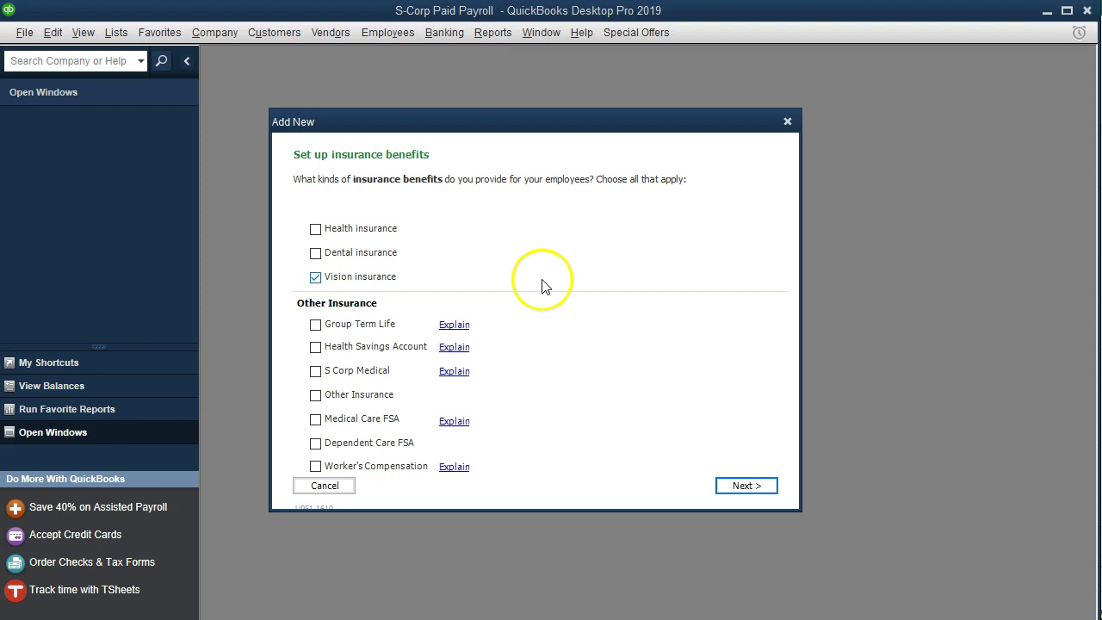
click(315, 277)
click(317, 234)
click(738, 486)
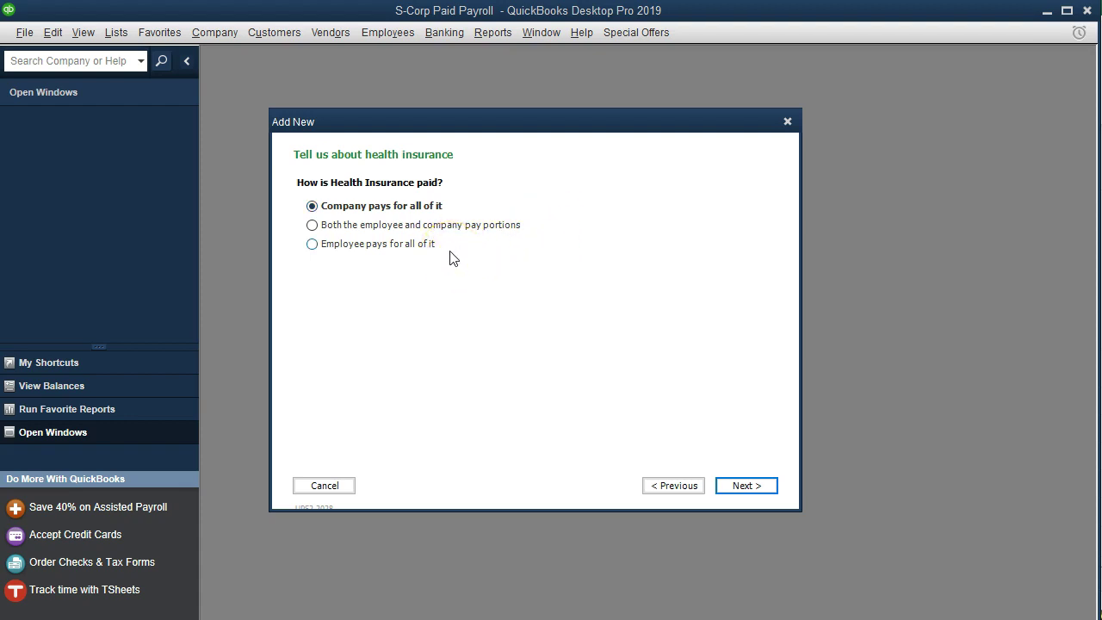
Set the health insurance item to 'Company pays for all of it'
click(313, 245)
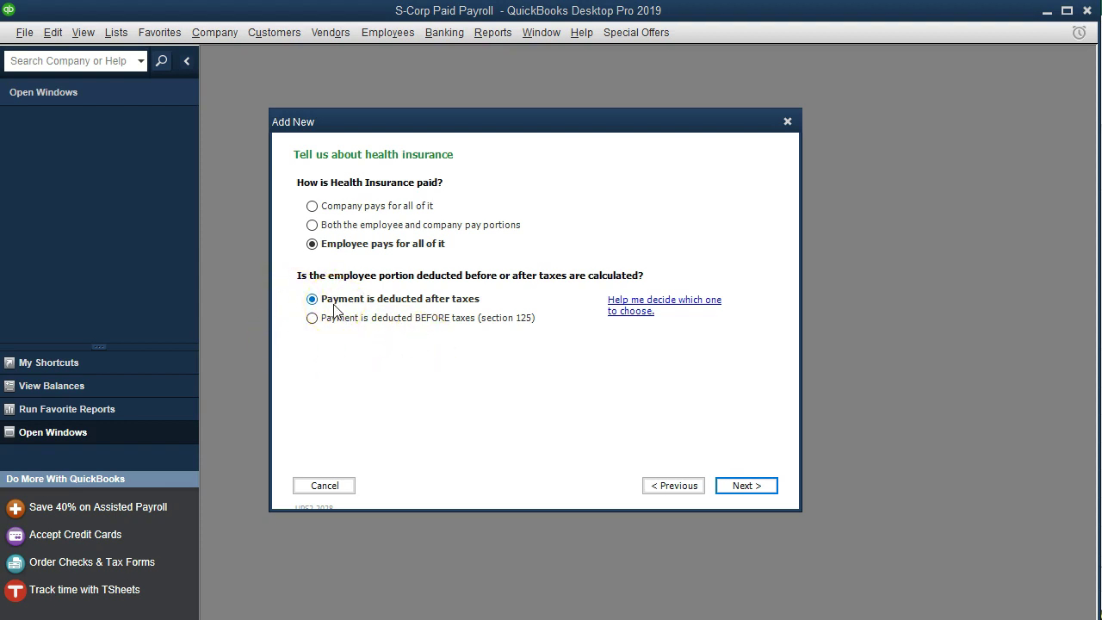
click(312, 225)
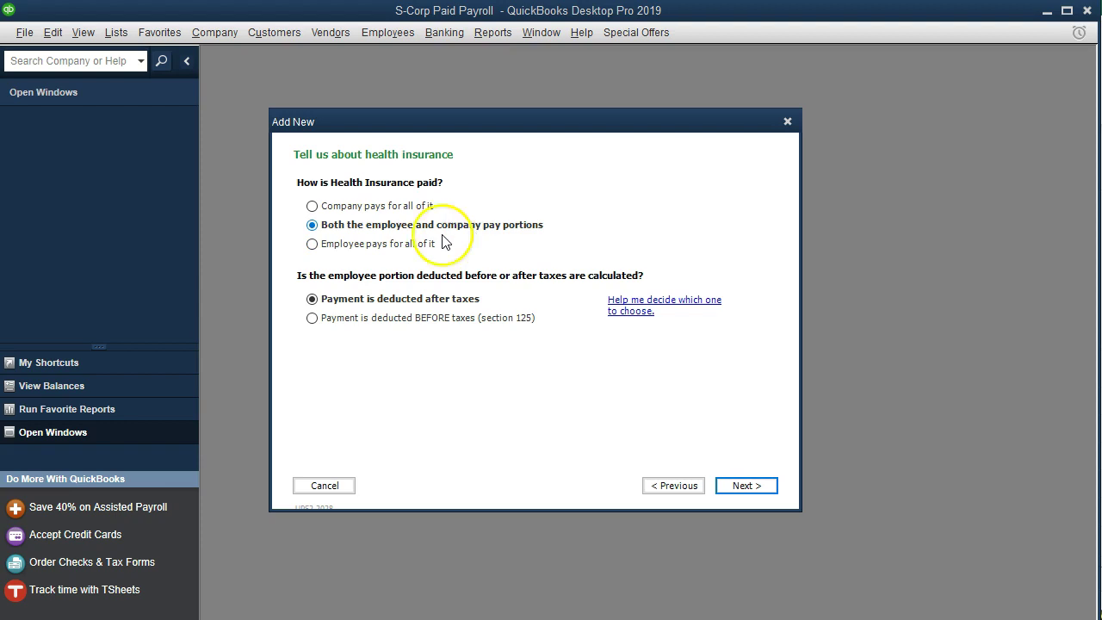
click(313, 206)
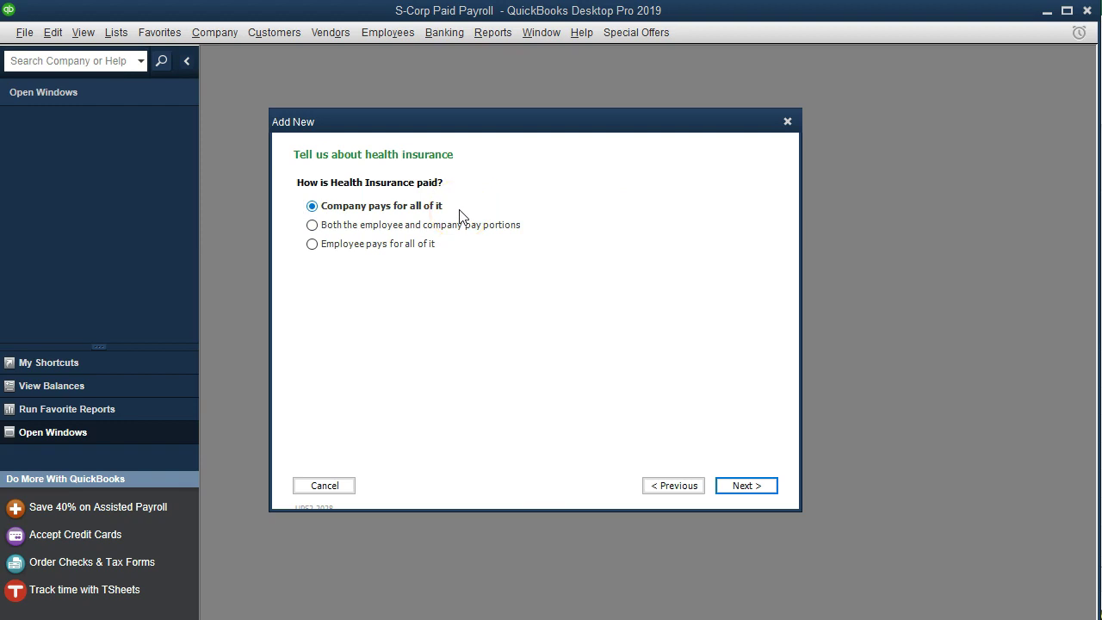
click(313, 244)
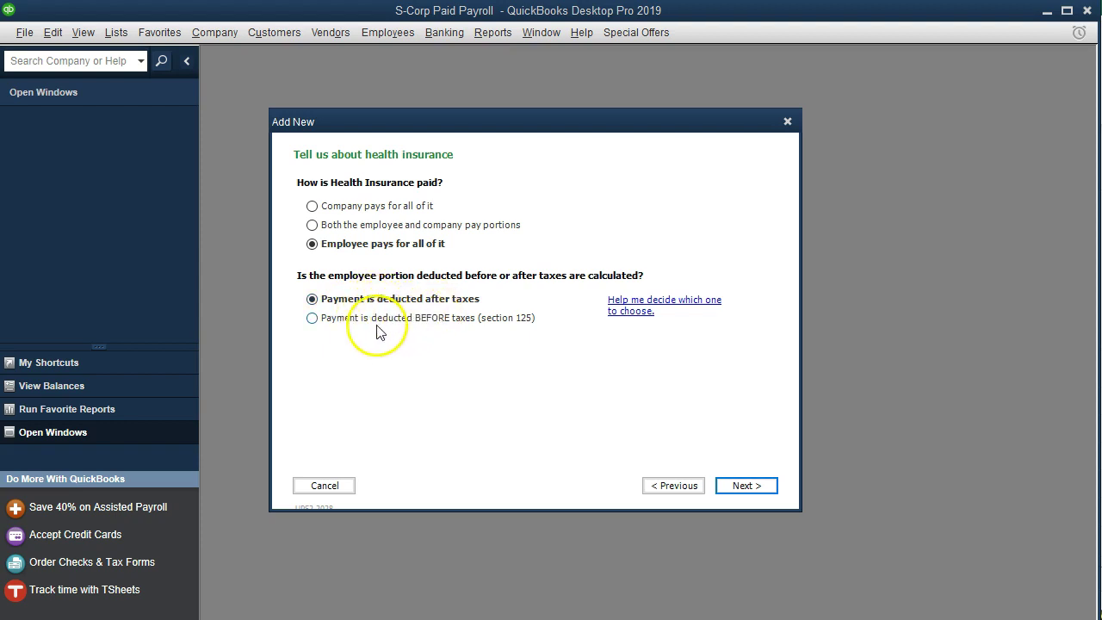
click(312, 318)
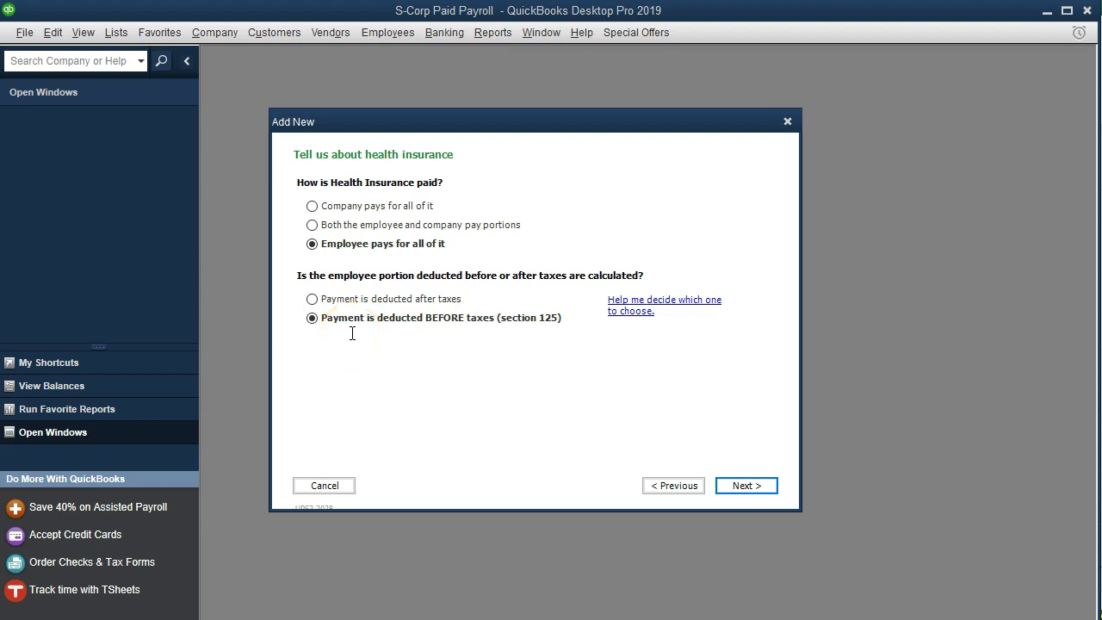
click(357, 207)
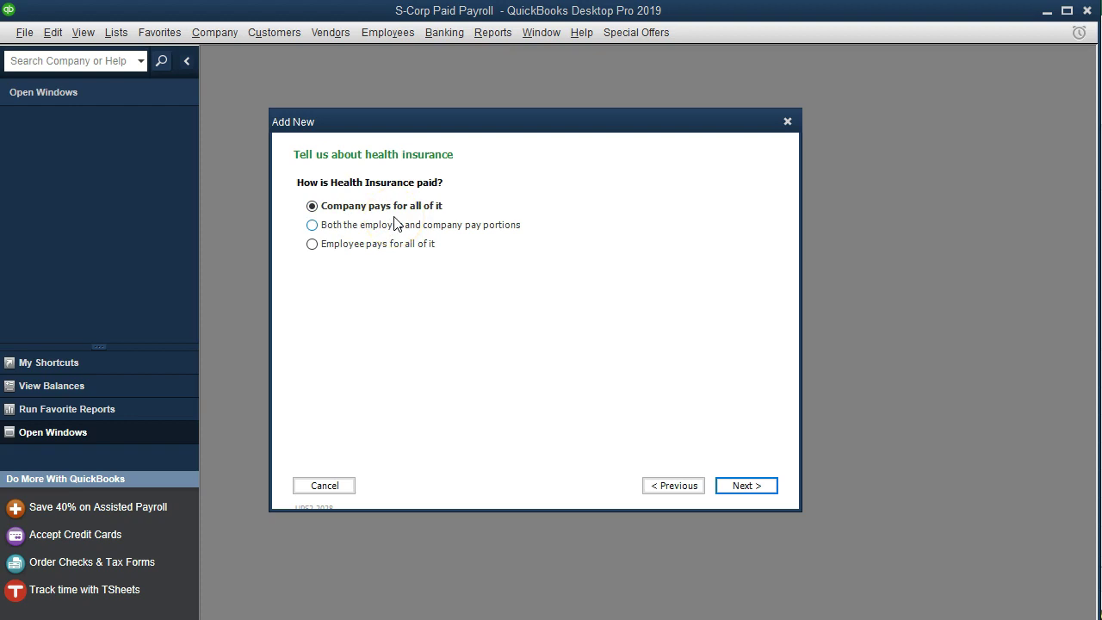
click(754, 484)
Make Health Insurance Vendor the payee with no regular payment schedule and finish the item
click(480, 203)
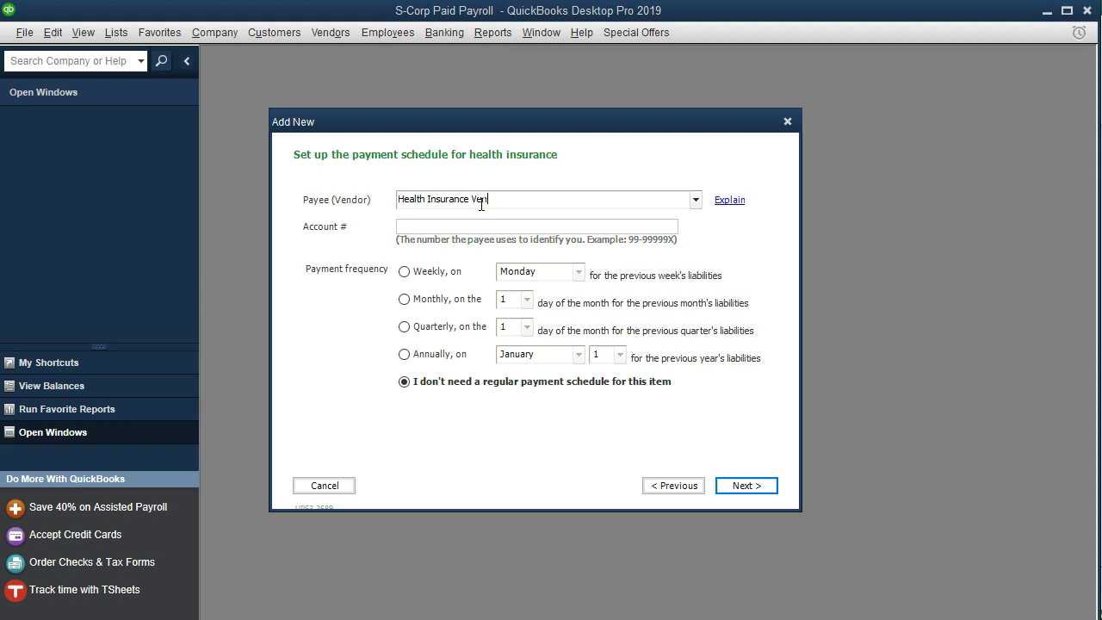
click(472, 438)
click(773, 487)
click(760, 485)
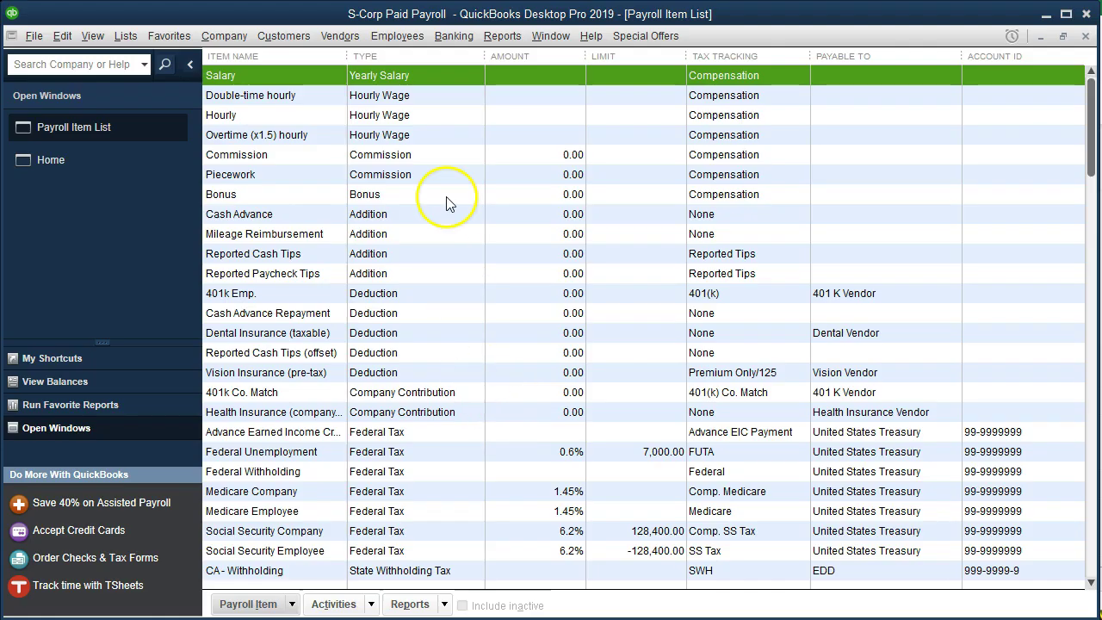
Widen the Item Name column and compare the dental, vision and company-paid health insurance items
click(323, 416)
drag(346, 56, 406, 55)
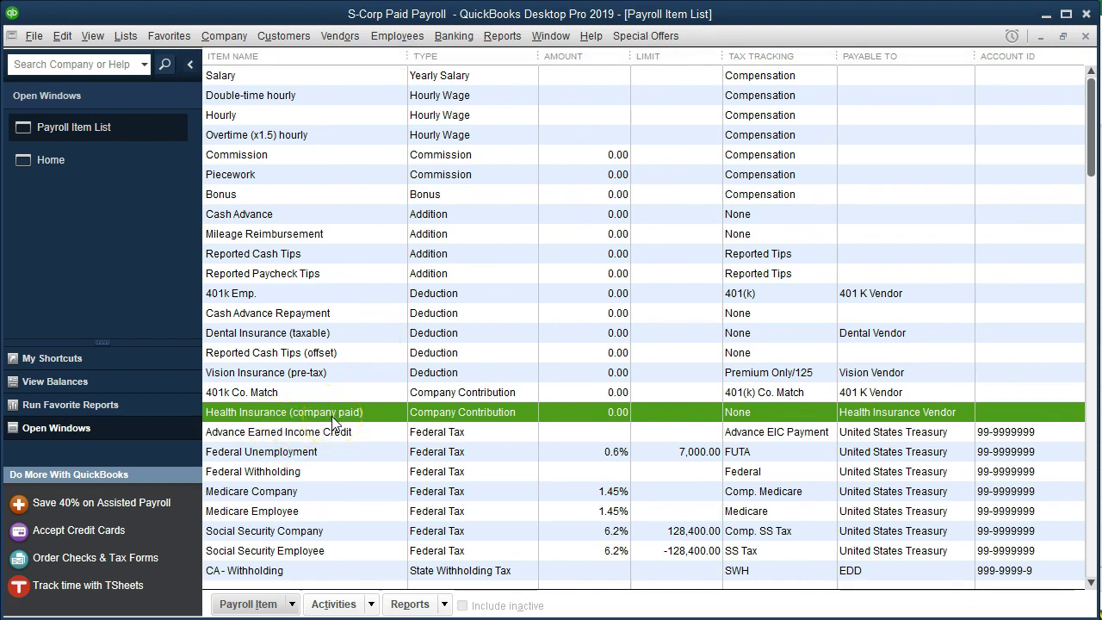
click(303, 334)
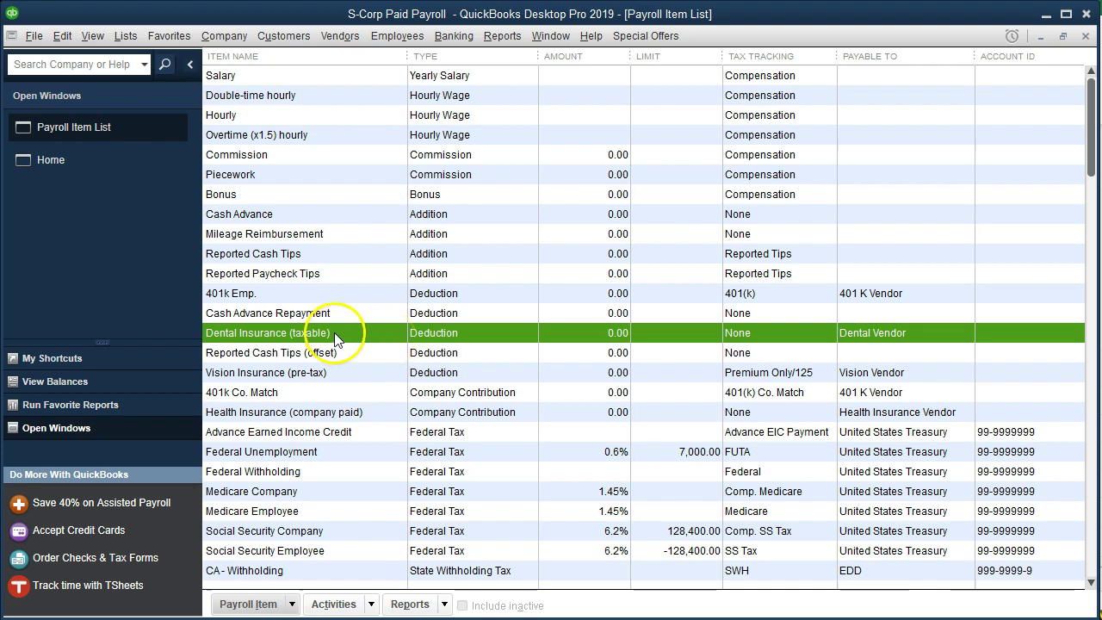
click(341, 374)
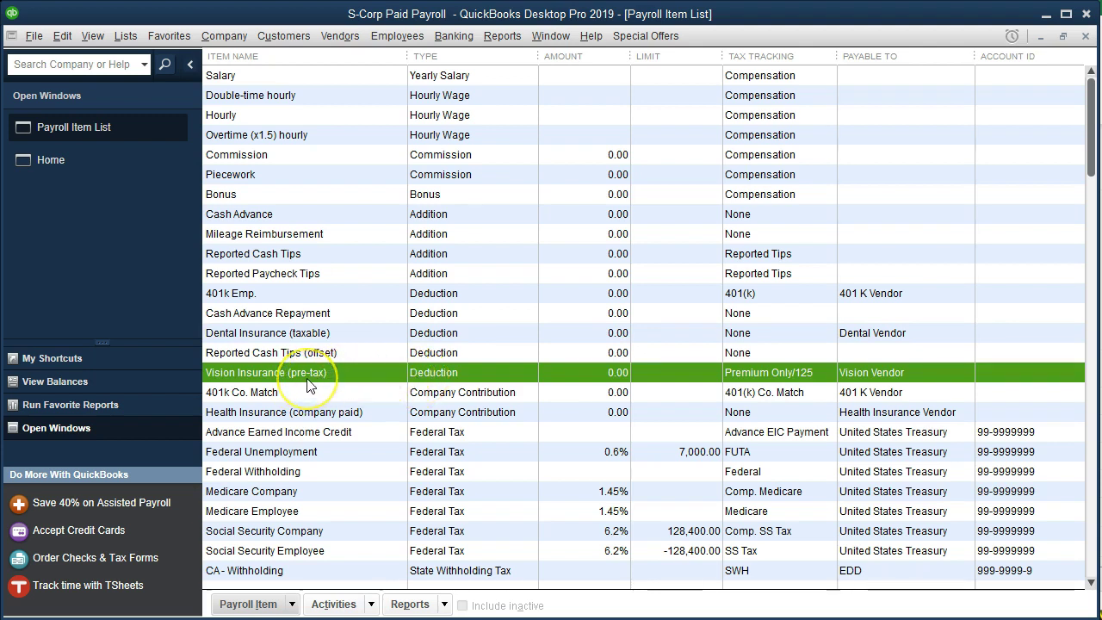
click(308, 412)
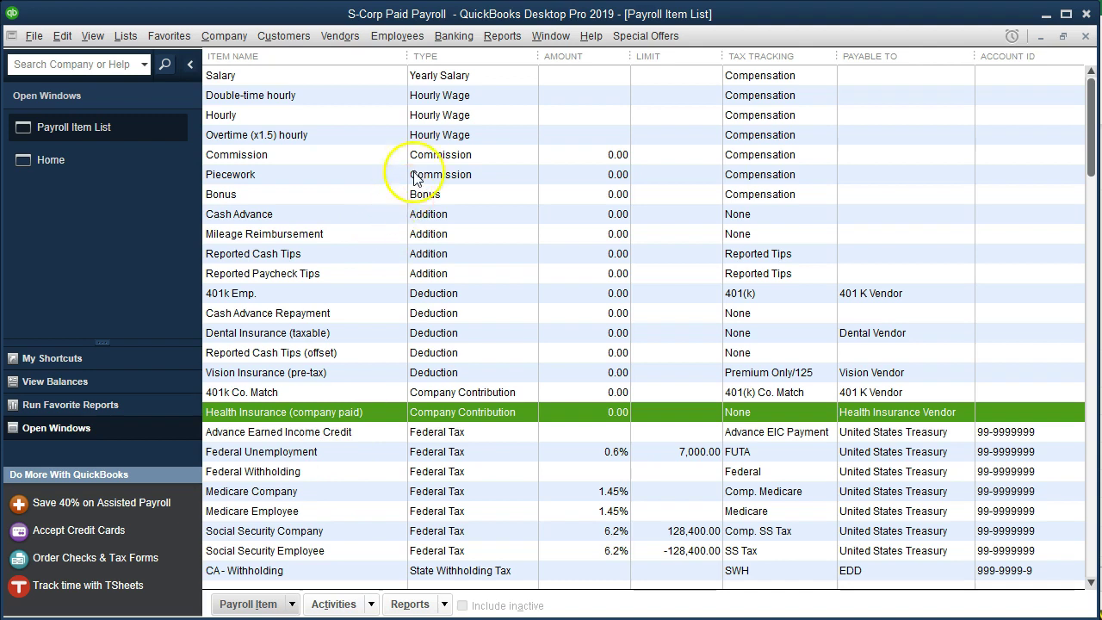
click(405, 39)
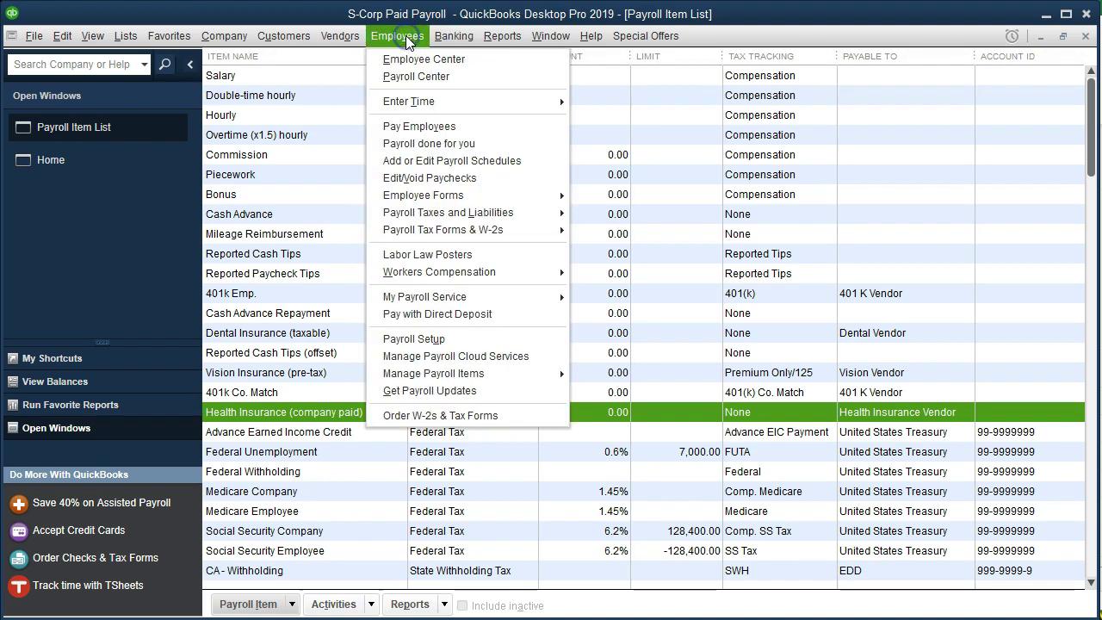
Open the employee's Payroll Info tab from the Employee Center and select an empty contribution row
click(486, 64)
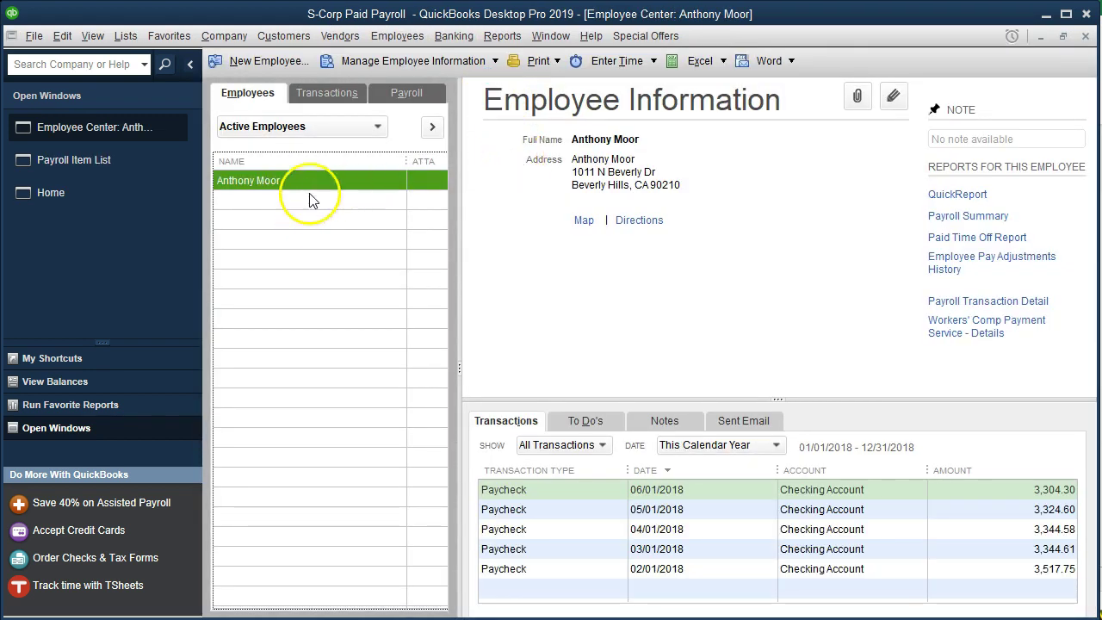
double_click(312, 183)
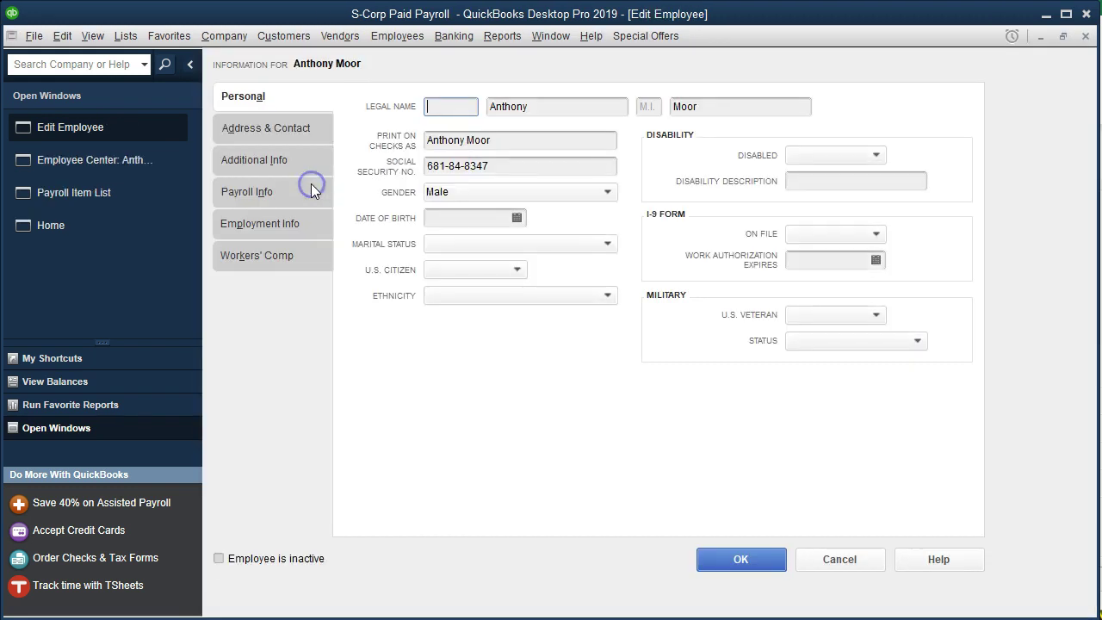
click(260, 193)
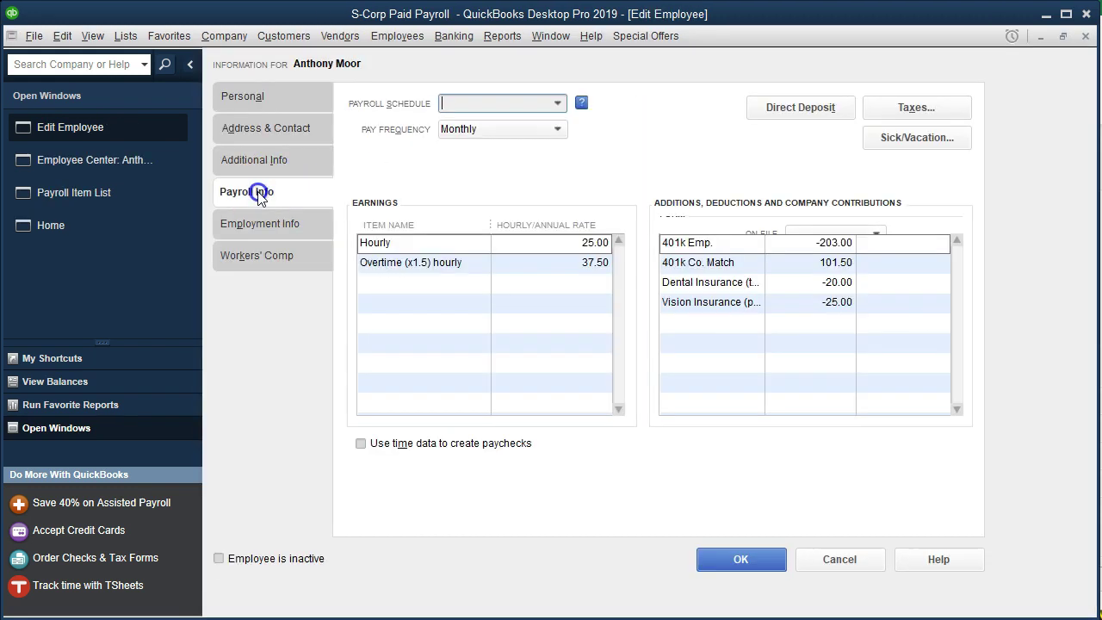
click(730, 322)
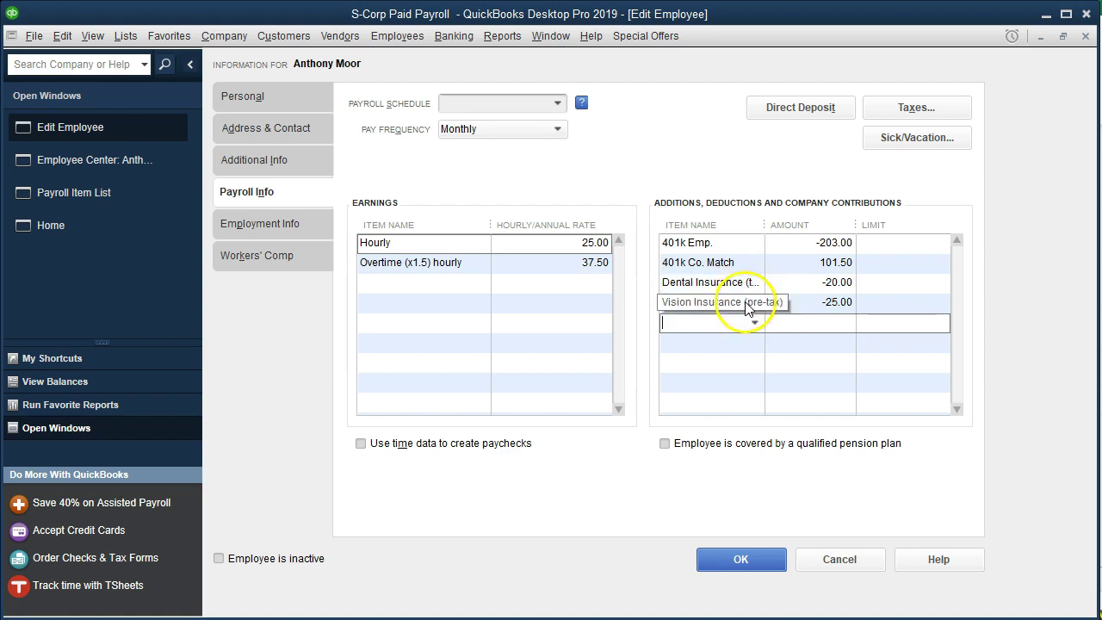
Add a Health Insurance (company paid) line at 110.00 and save the employee record
click(753, 323)
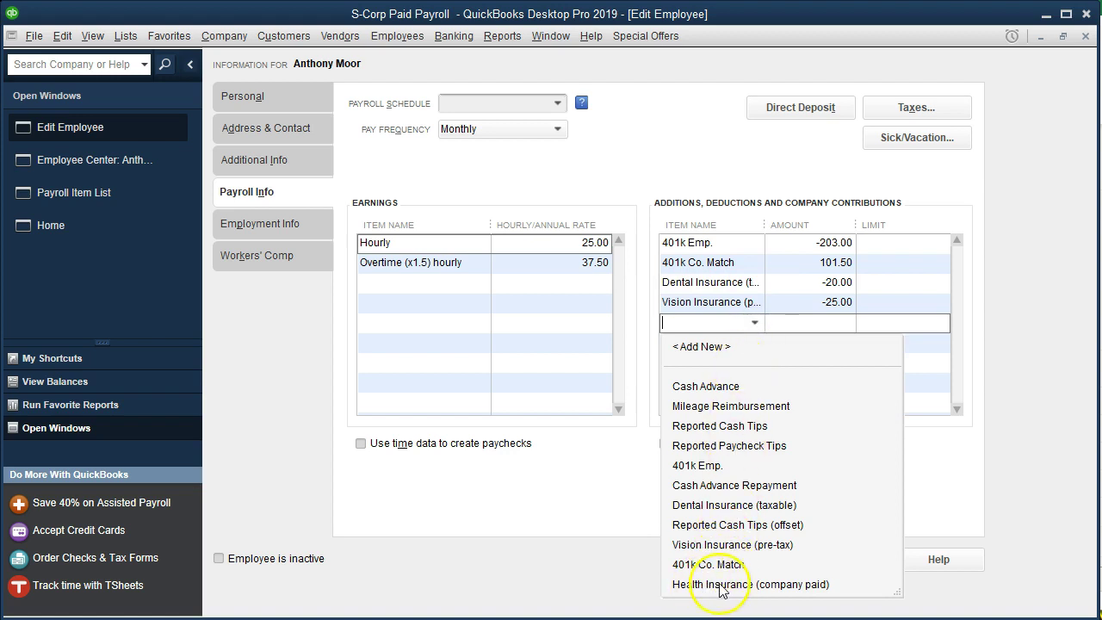
click(809, 584)
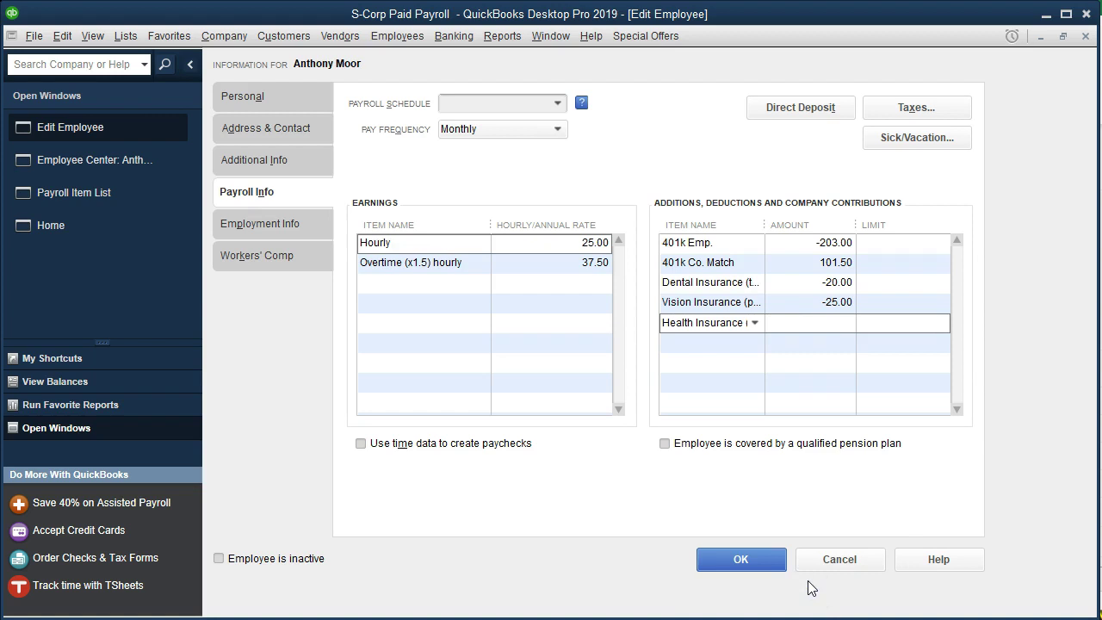
click(842, 323)
text(110)
key(Tab)
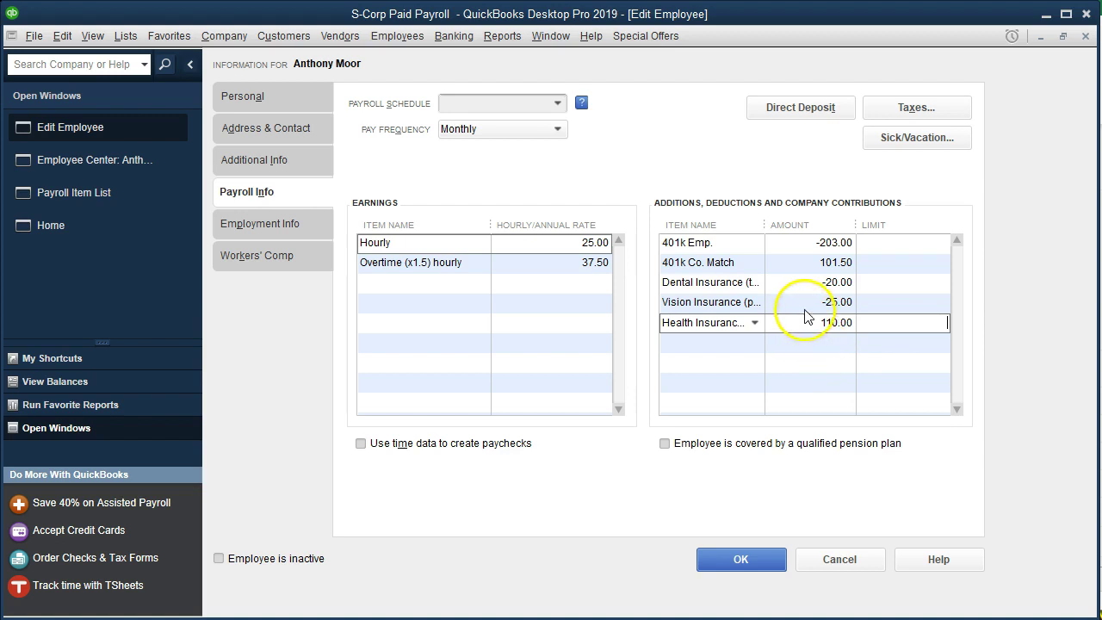
click(774, 562)
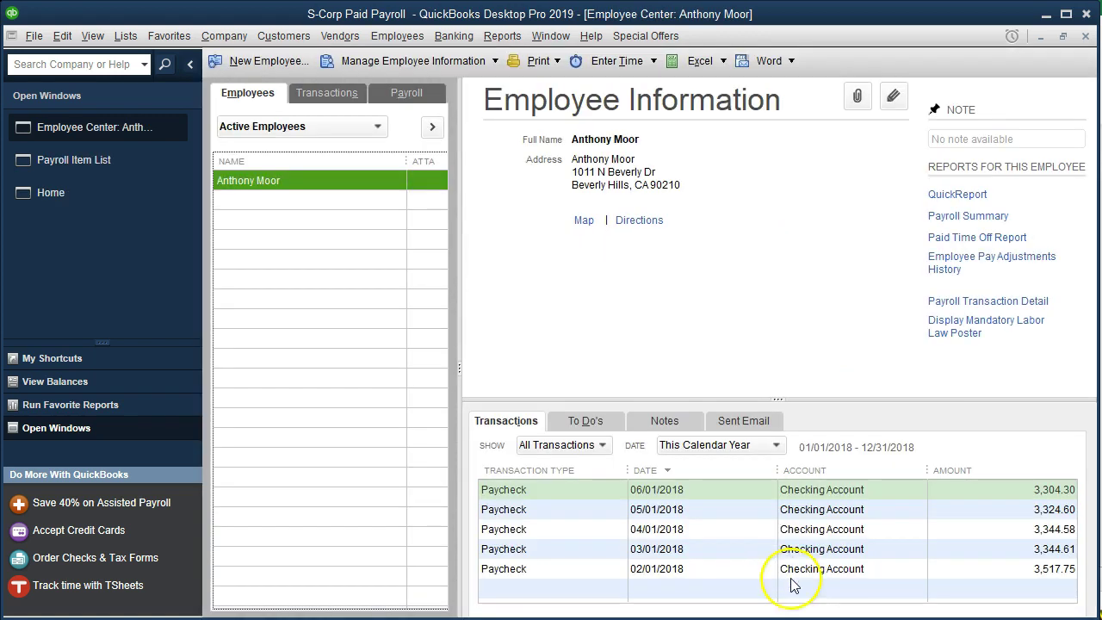